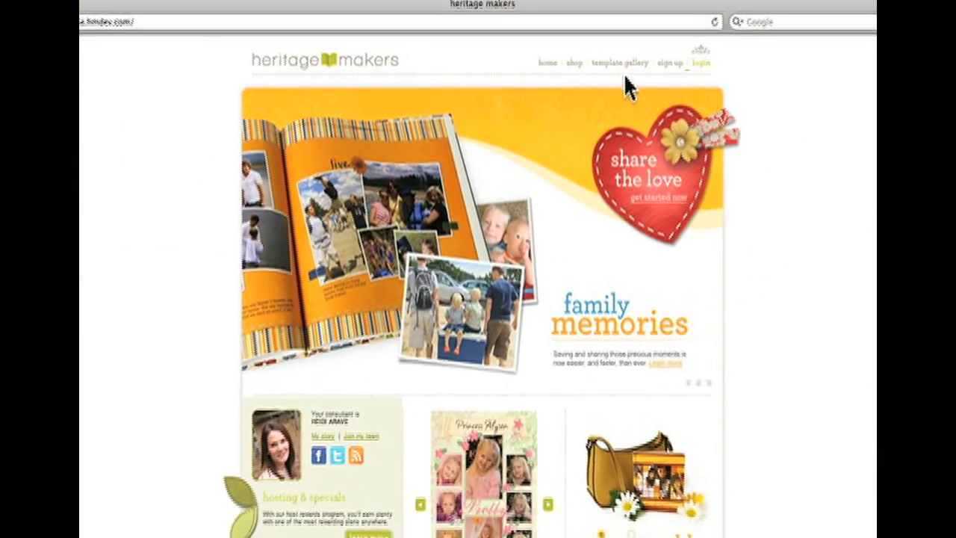
Browse the Template Gallery and preview a storybook template of vintage family photos
left_click(621, 64)
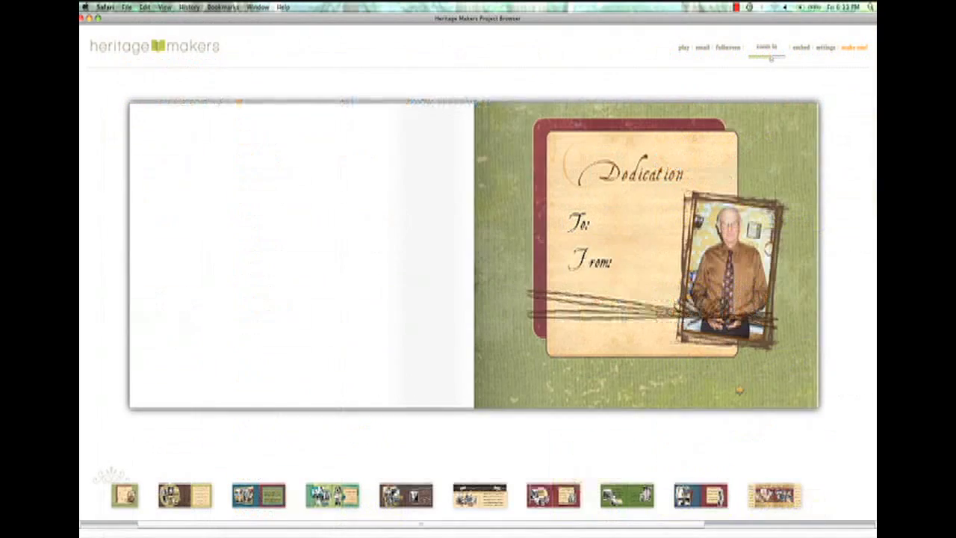
left_click(740, 389)
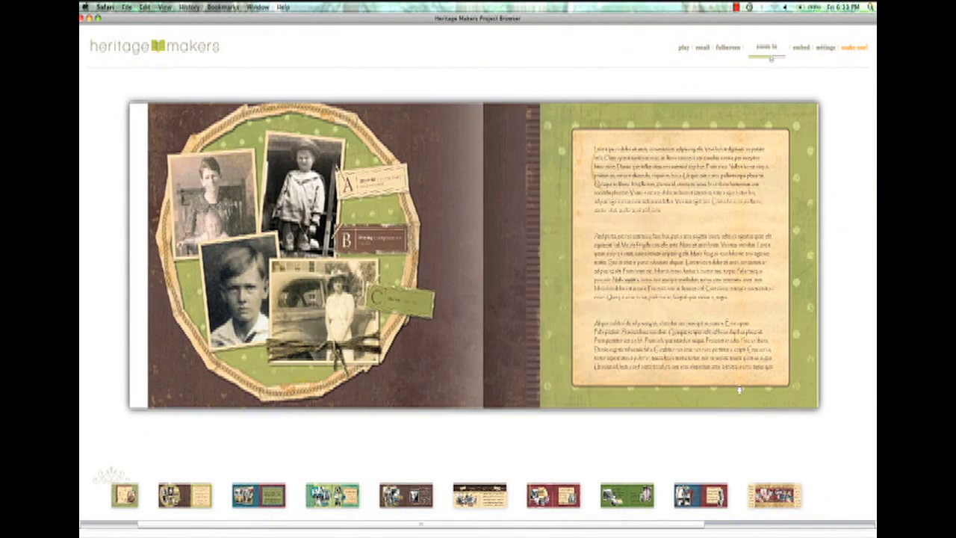
Flip forward through two spreads of the birthday storybook preview
left_click(740, 389)
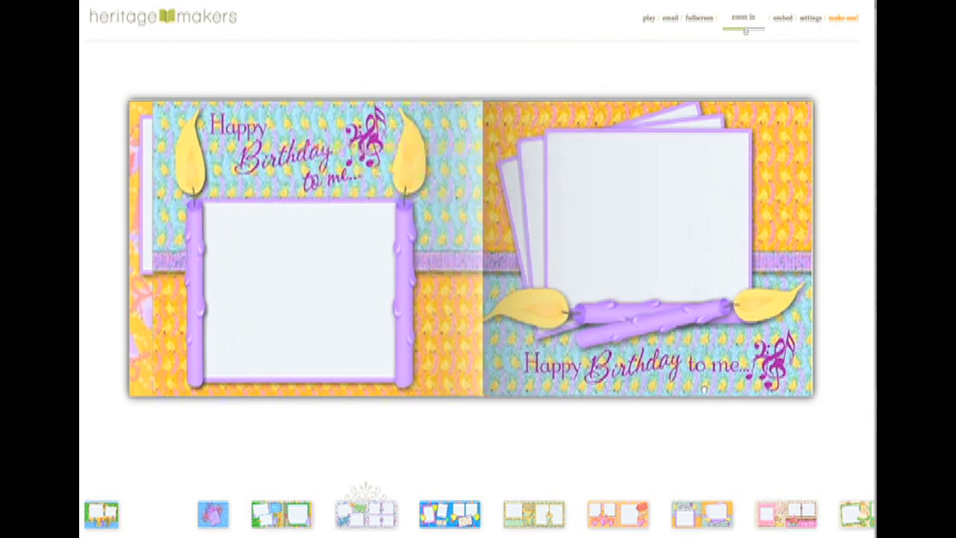
left_click(704, 387)
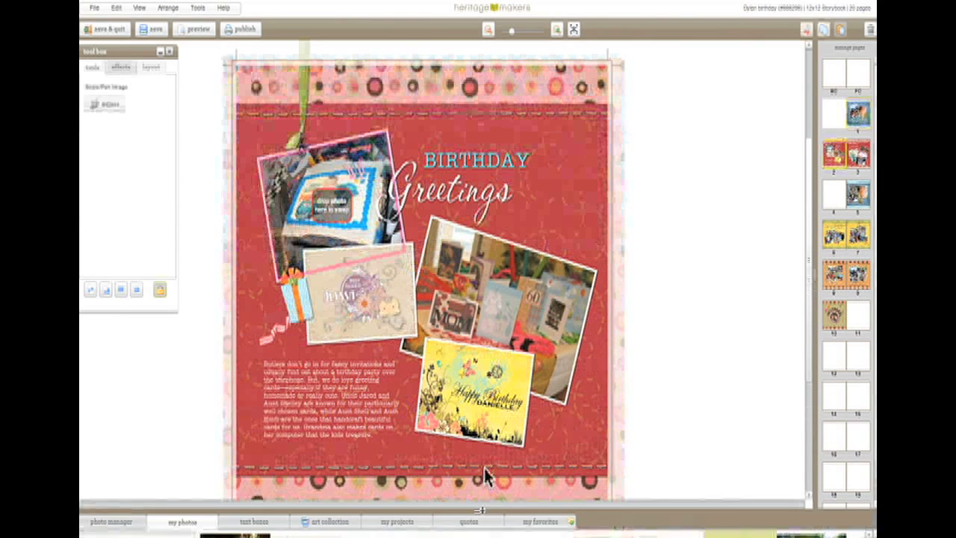
Enlarge the photo panel and drop a Celebrate album photo onto the blue title page
left_click_drag(489, 406, 493, 360)
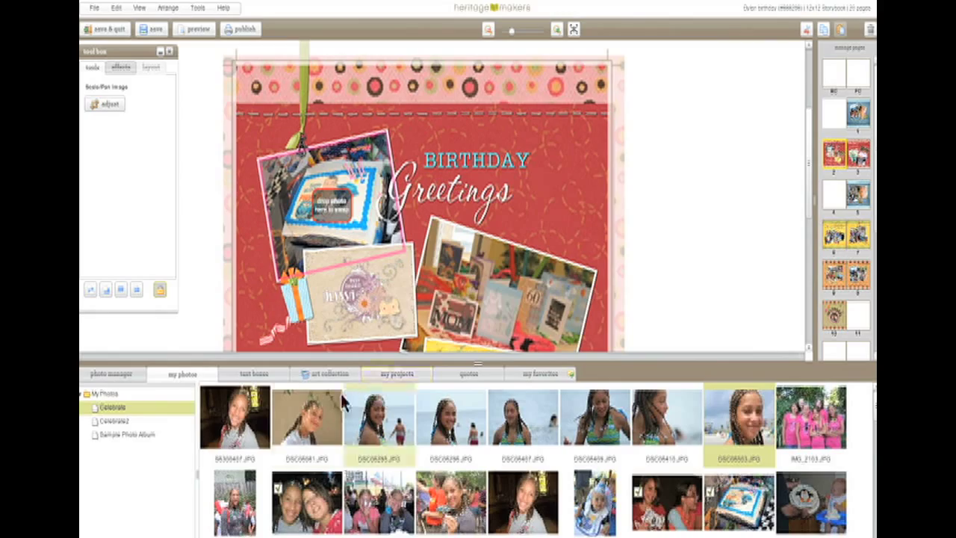
left_click_drag(235, 418, 370, 196)
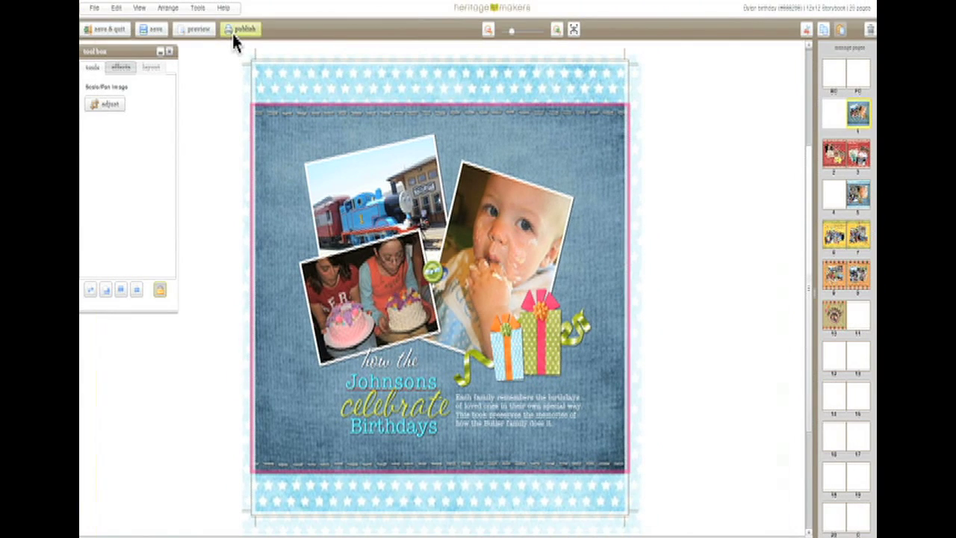
Publish the birthday storybook, confirming in the Publish Project dialog
left_click(241, 30)
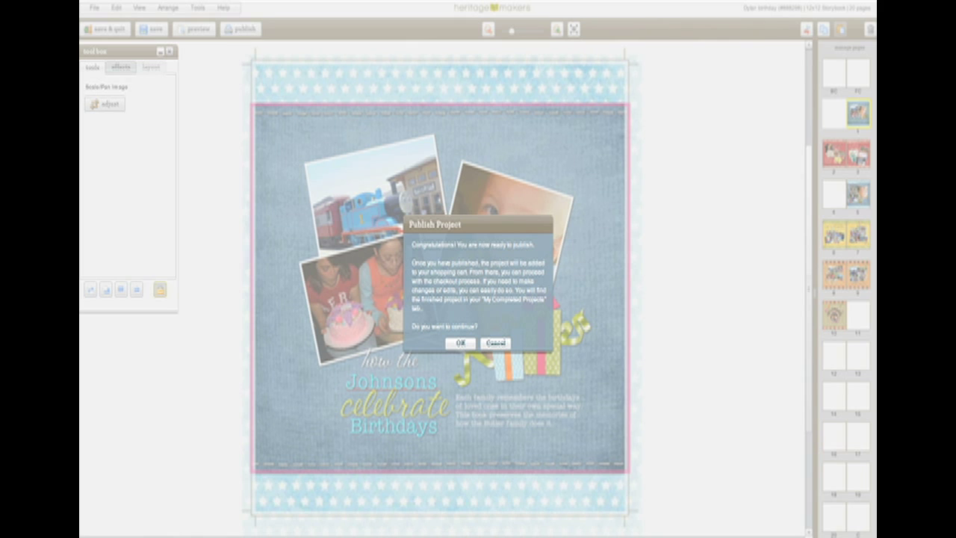
left_click(459, 344)
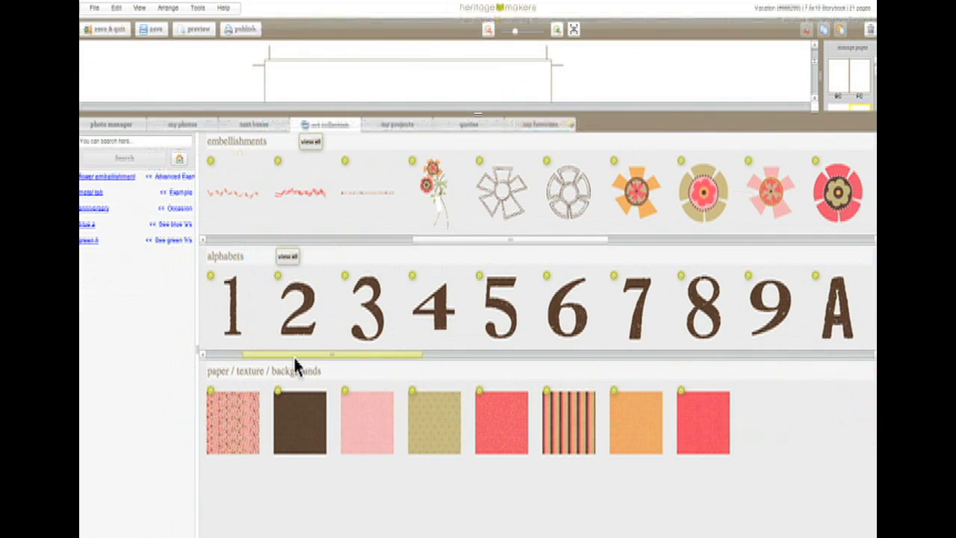
Scroll the alphabets row and expand the bottom panel to browse the Celebrate album grid
left_click_drag(295, 361, 491, 380)
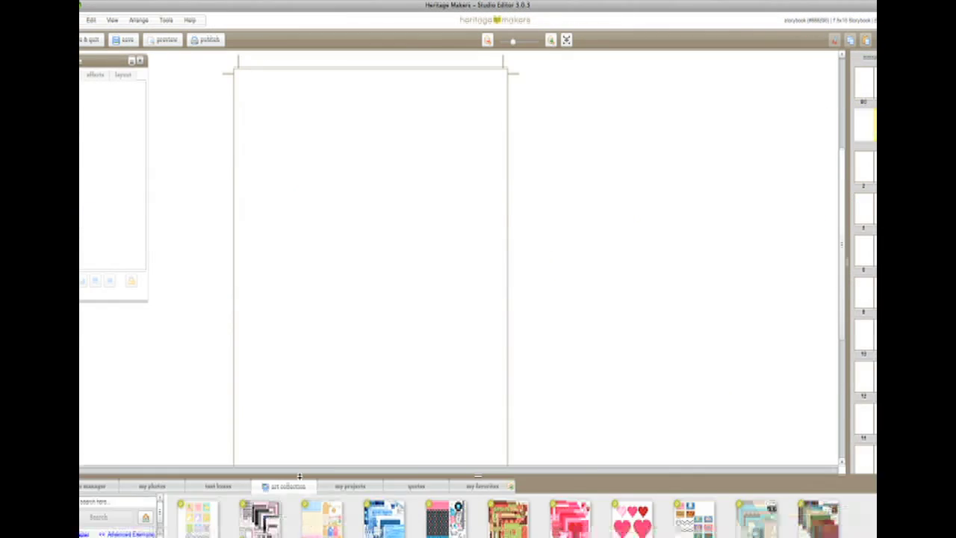
left_click_drag(301, 472, 302, 101)
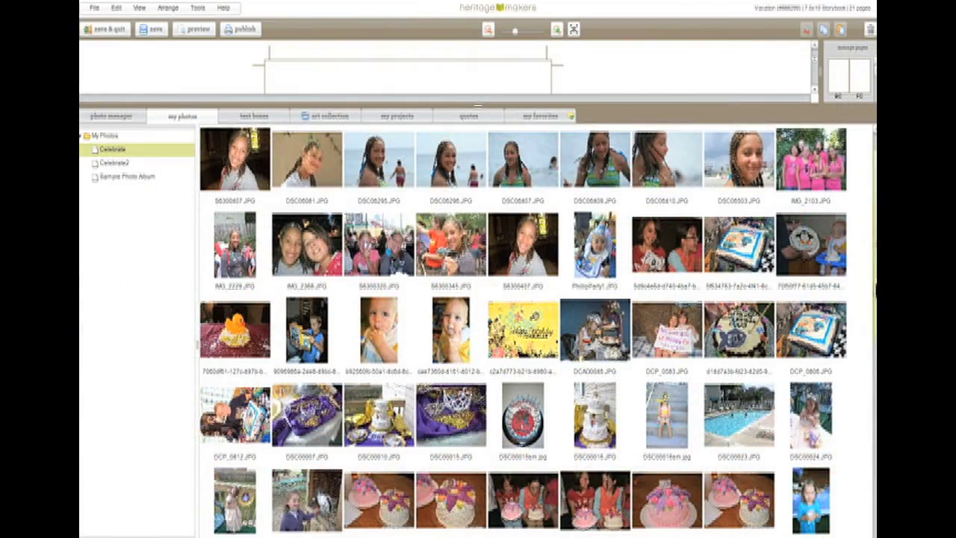
scroll(523, 328, "down", 1)
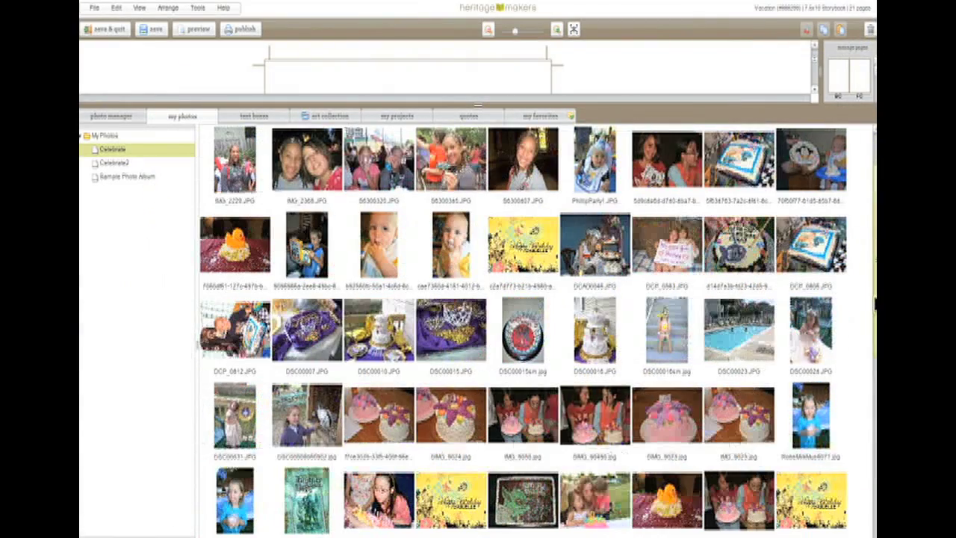
scroll(874, 331, "down", 1)
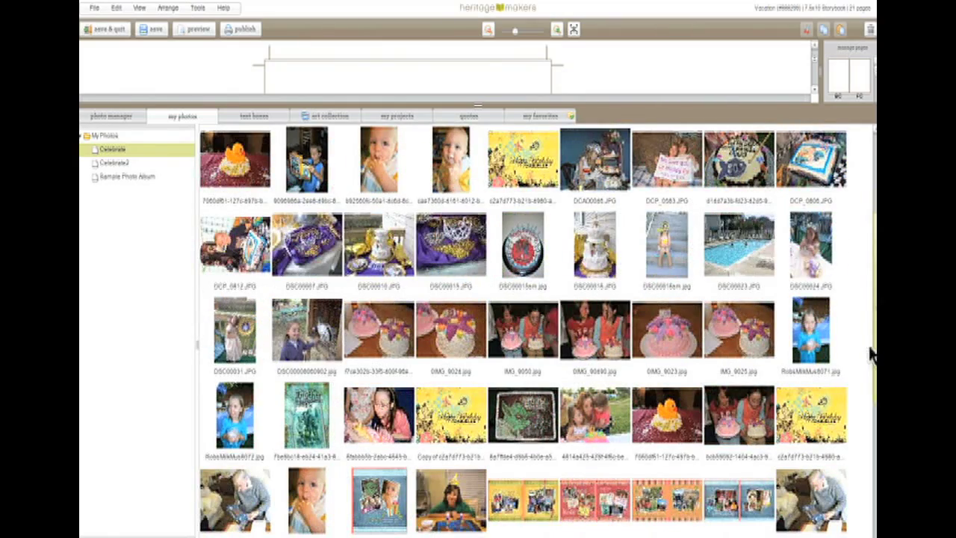
scroll(868, 366, "down", 1)
scroll(869, 414, "down", 1)
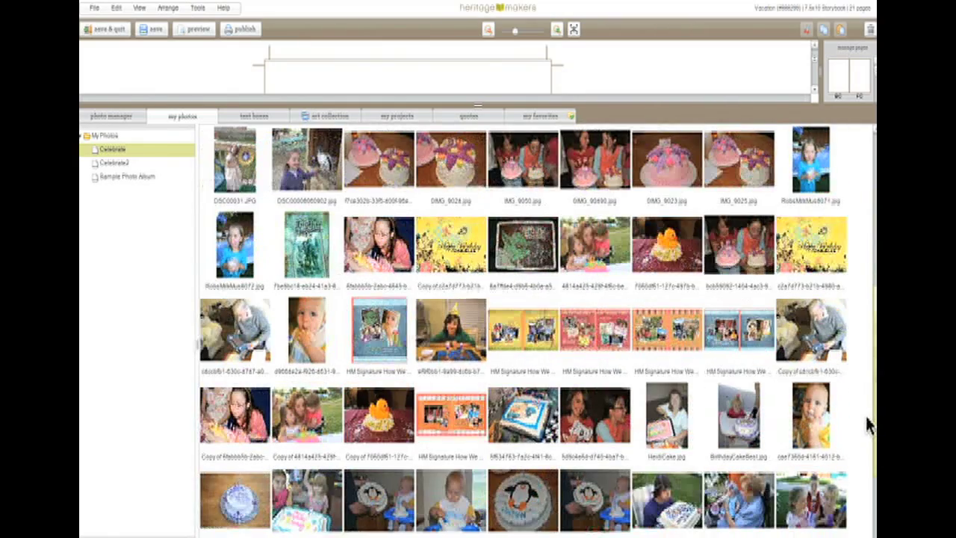
scroll(868, 441, "down", 1)
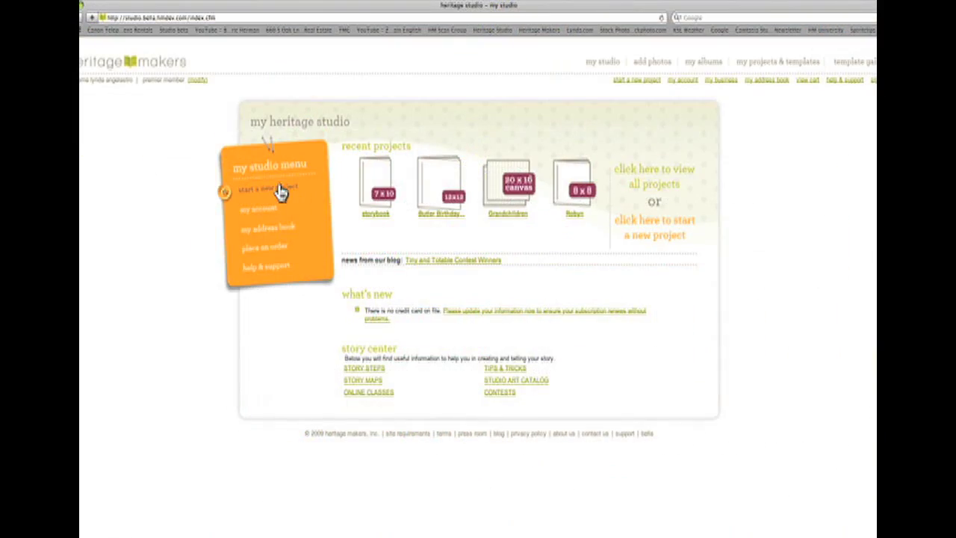
Start a new project from a blank book
left_click(273, 189)
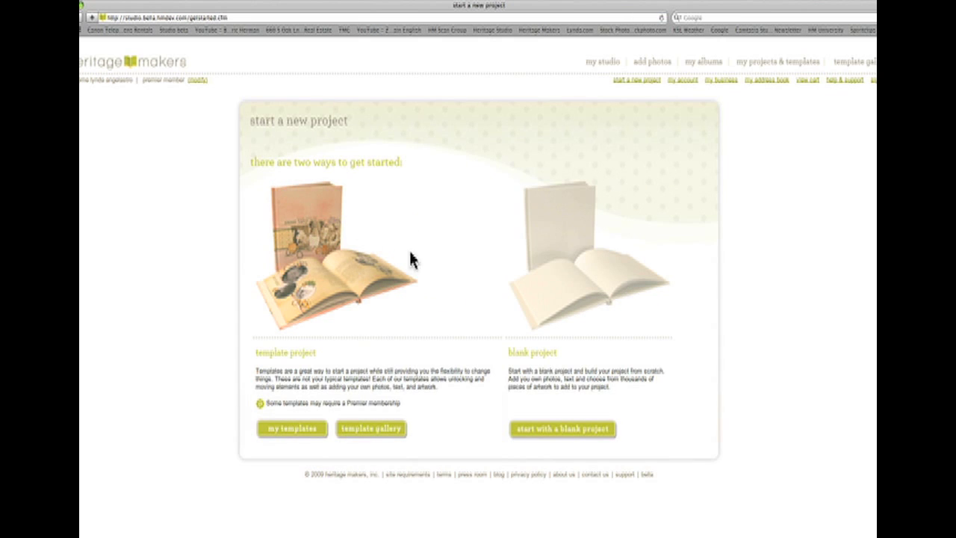
left_click(553, 431)
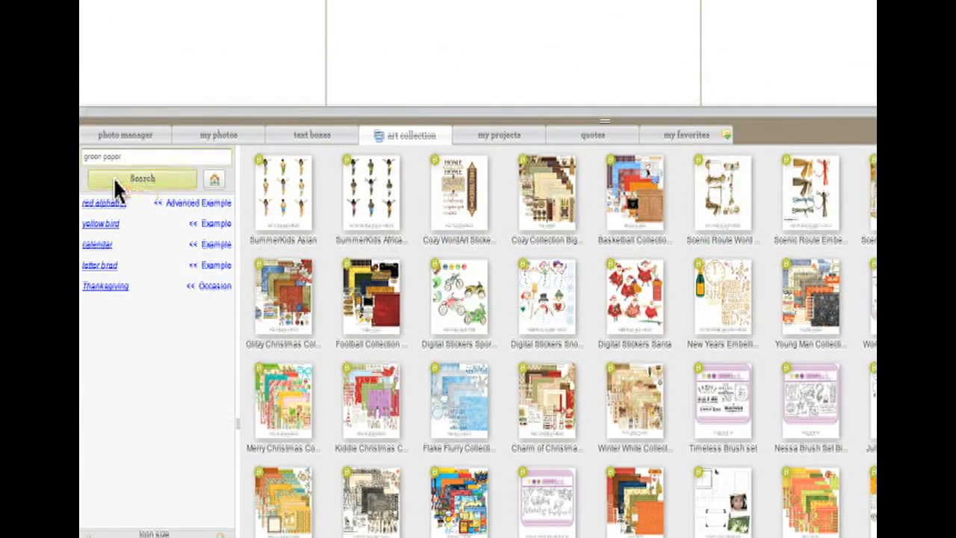
Search art for green paper, open the Scenic Route Collection, then list Friendship quotes
left_click(116, 187)
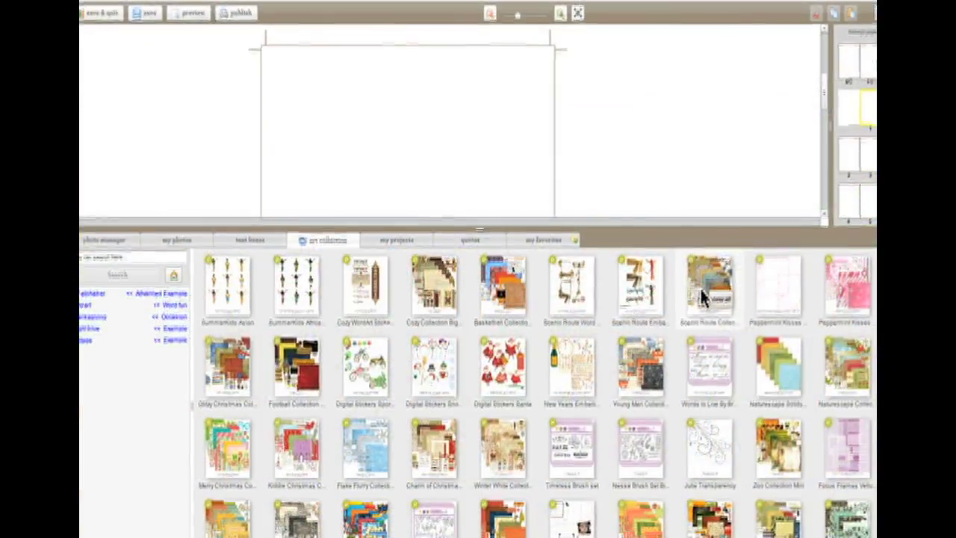
mouse_move(705, 292)
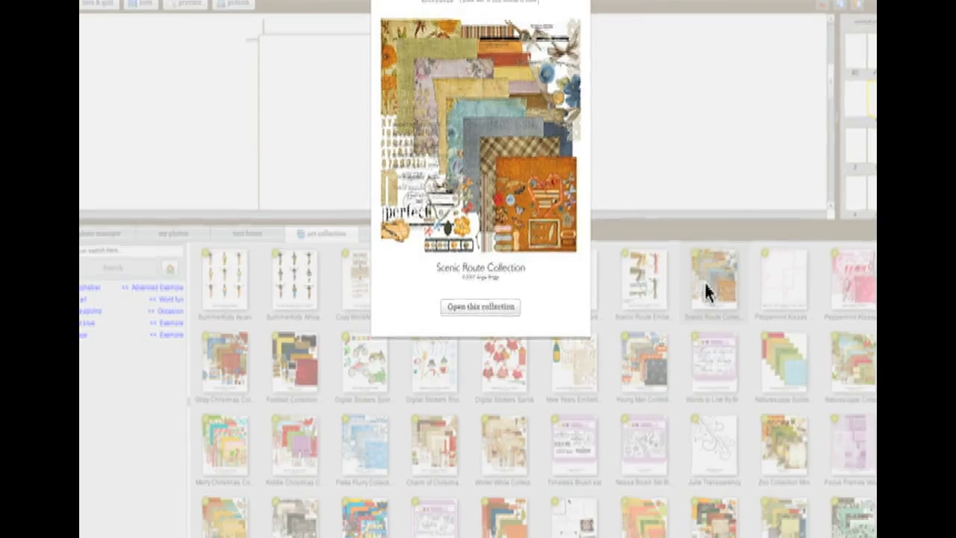
left_click(508, 300)
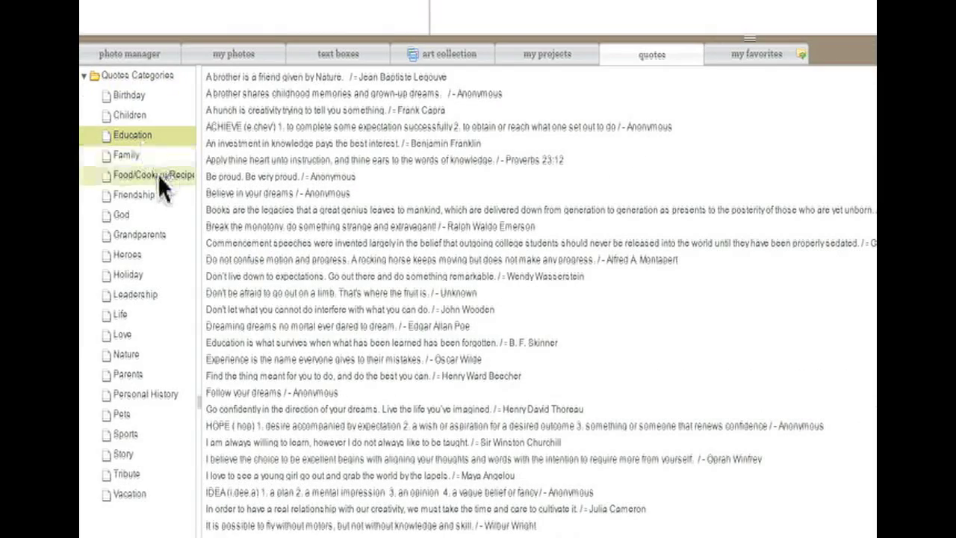
left_click(151, 194)
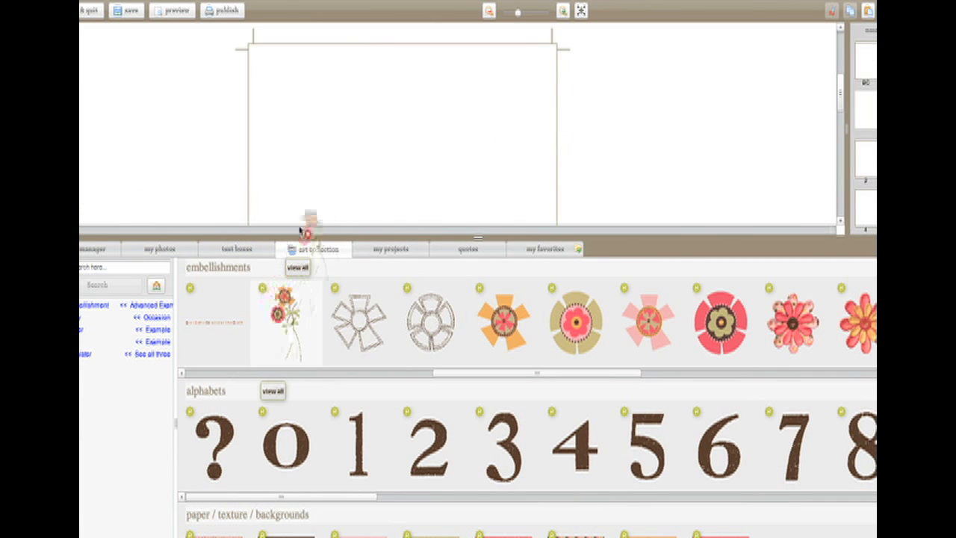
Place a flower bouquet at top centre and a pink flower at upper left, nudging the bouquet down
left_click_drag(471, 121, 472, 122)
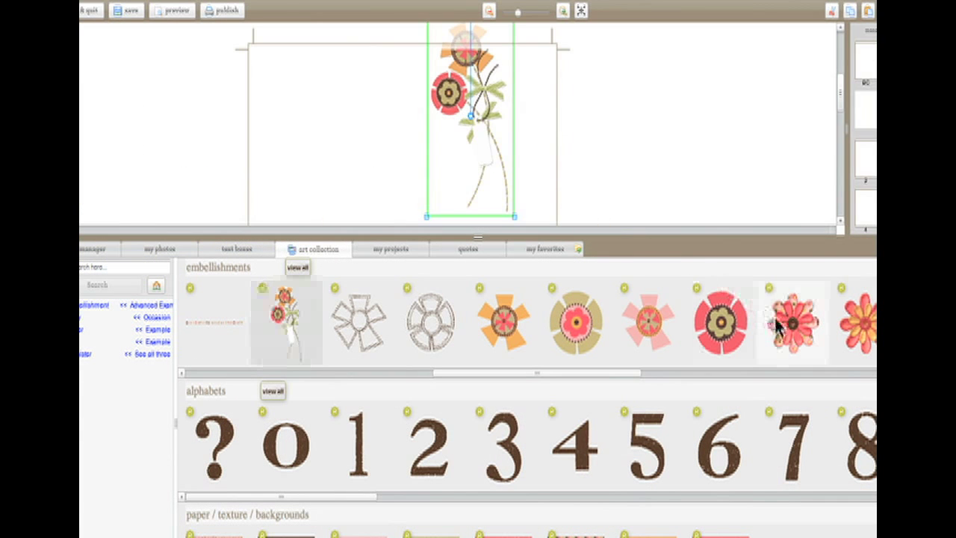
left_click_drag(310, 131, 315, 137)
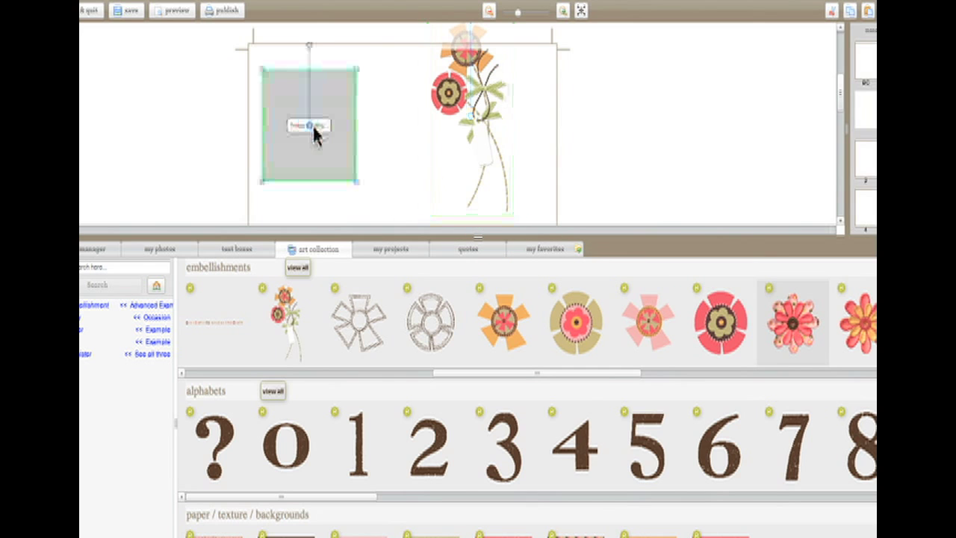
left_click_drag(443, 110, 446, 135)
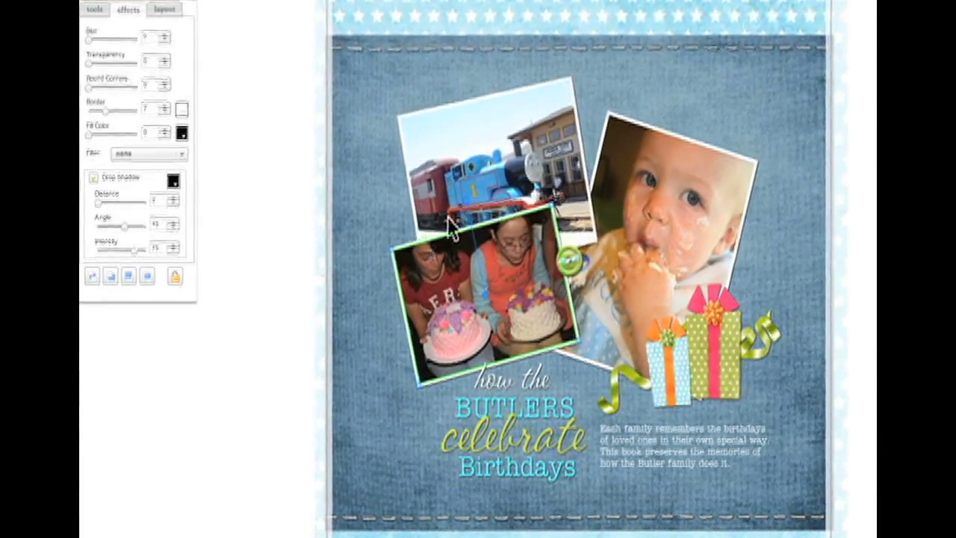
Rotate the cake photo clockwise, shift the starred background paper right, and view font choices
left_click_drag(448, 216, 509, 188)
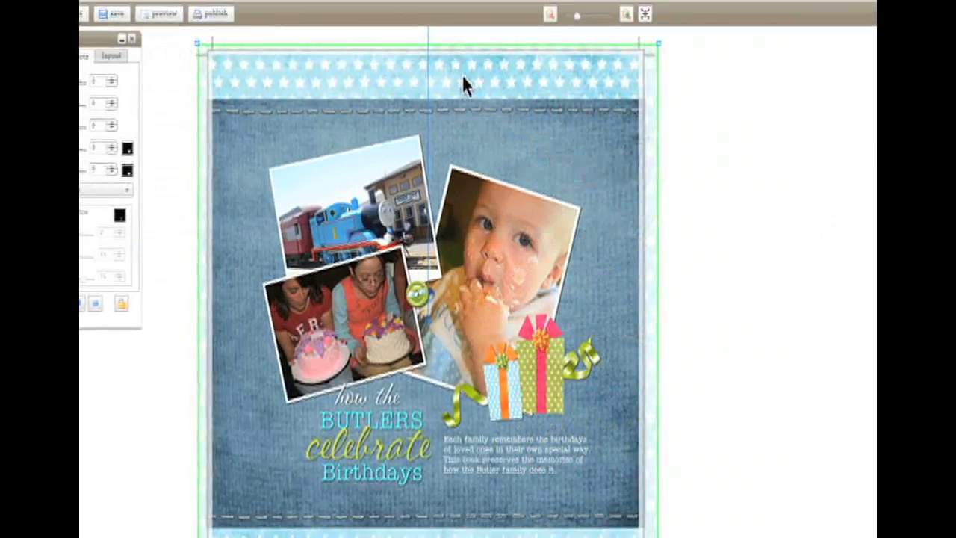
left_click_drag(463, 85, 689, 145)
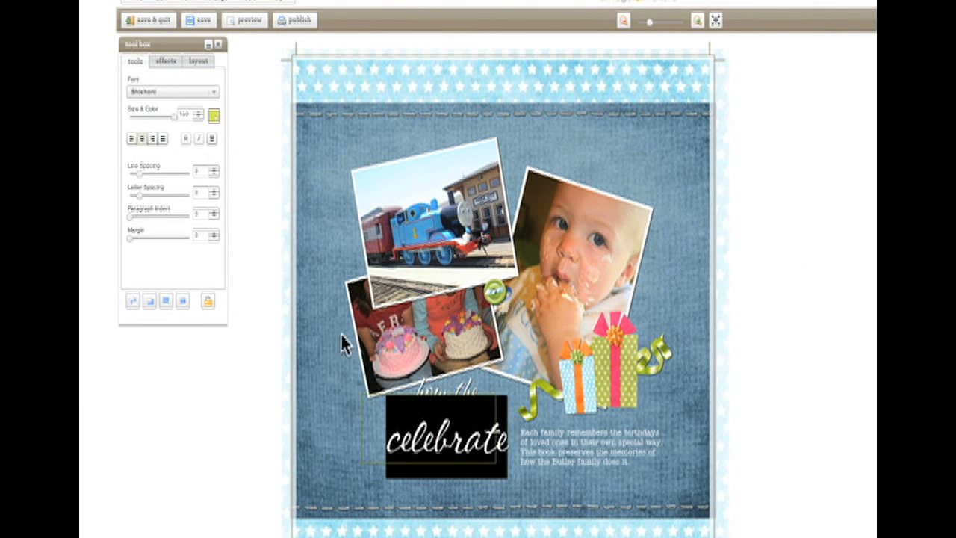
left_click(210, 88)
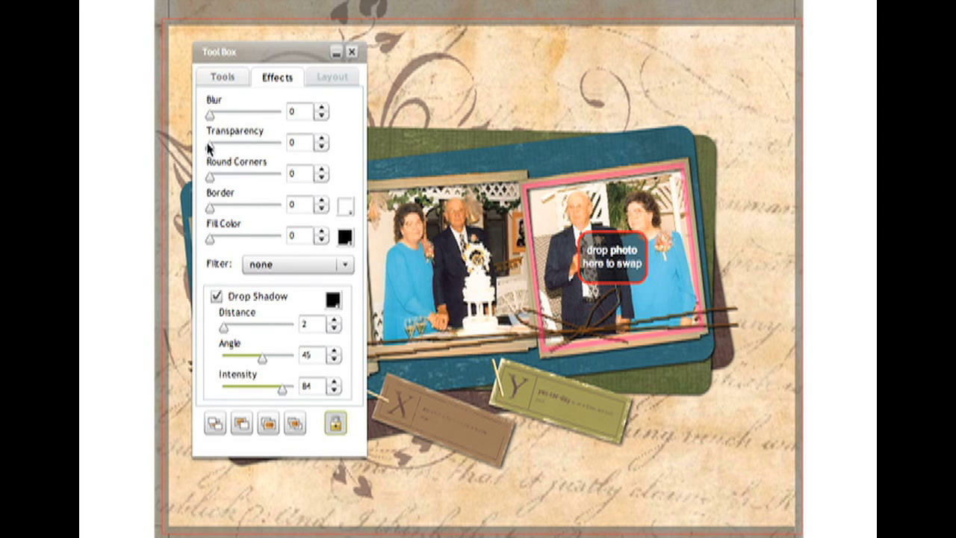
Keep the right wedding photo at 0 transparency and darken the blue mat's fill toward black
left_click_drag(213, 148, 267, 148)
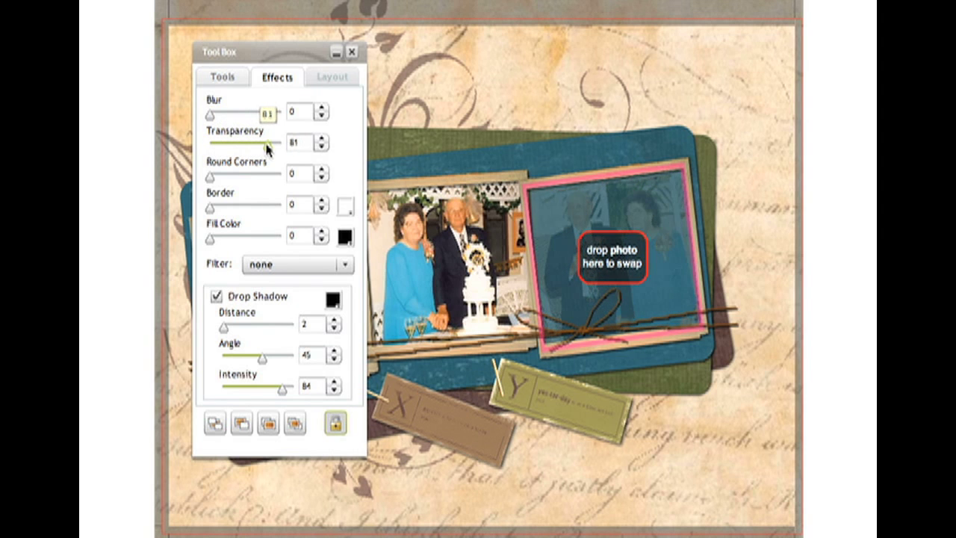
left_click_drag(241, 149, 209, 147)
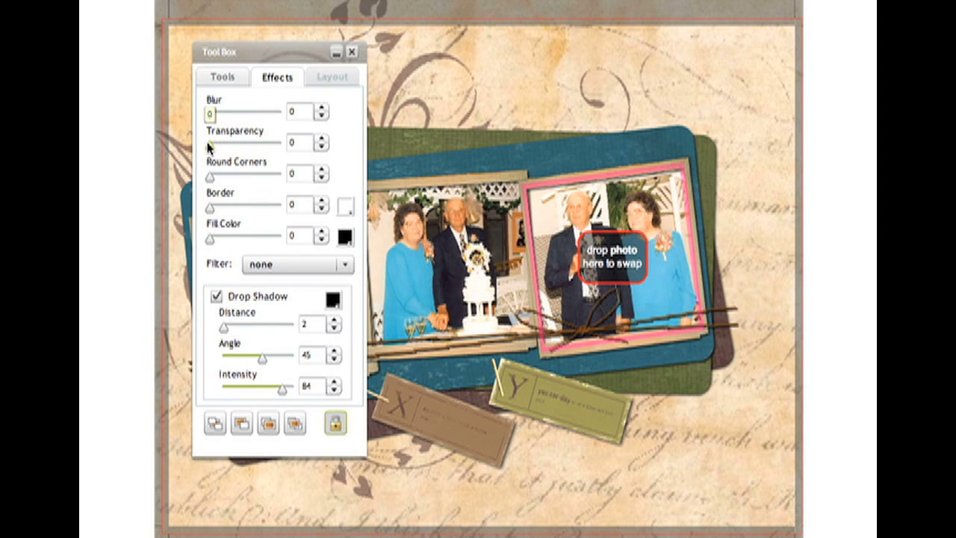
left_click(590, 147)
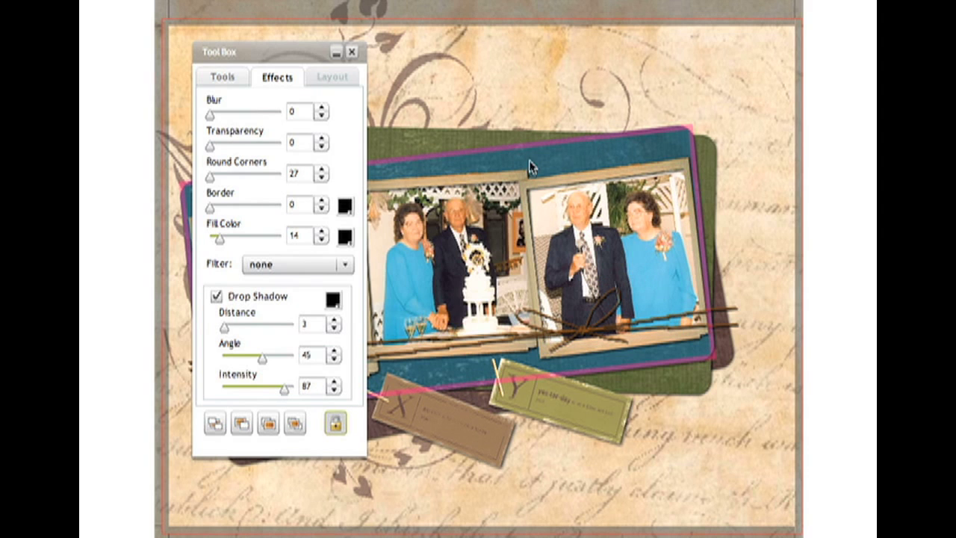
left_click_drag(219, 237, 239, 237)
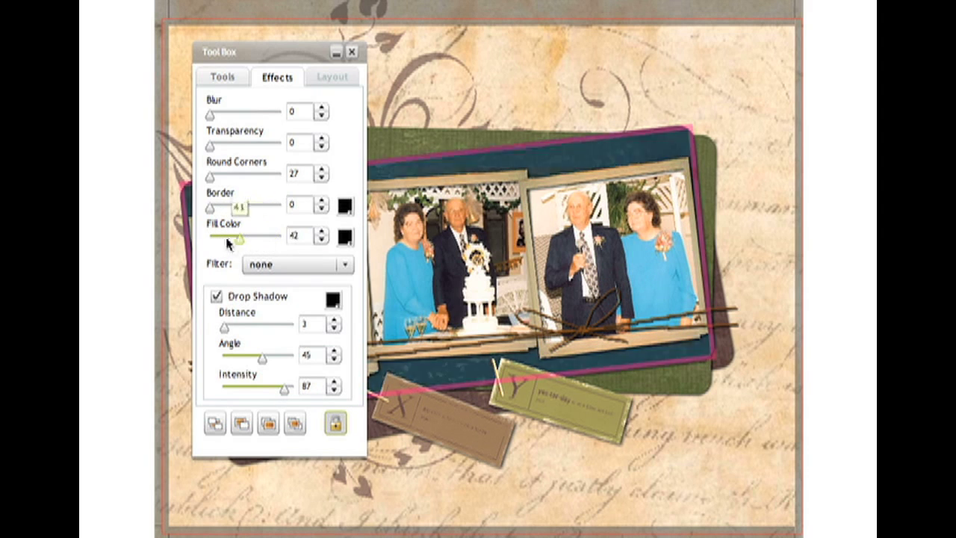